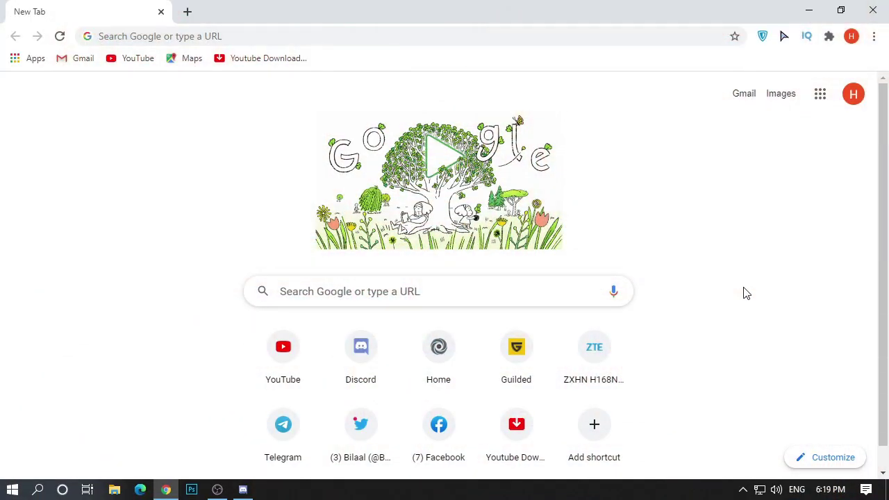
Step: Search the web for the Discord Developer Portal and open it
left_click(207, 35)
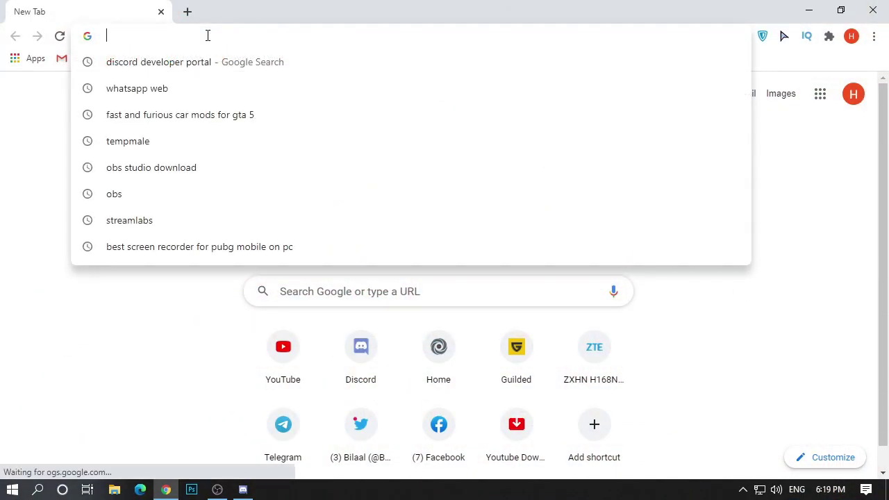
type("discord")
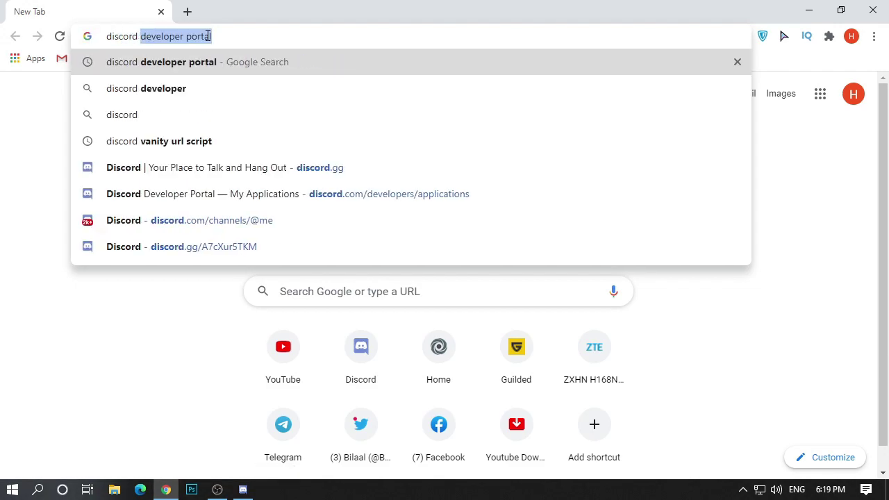
key("Return")
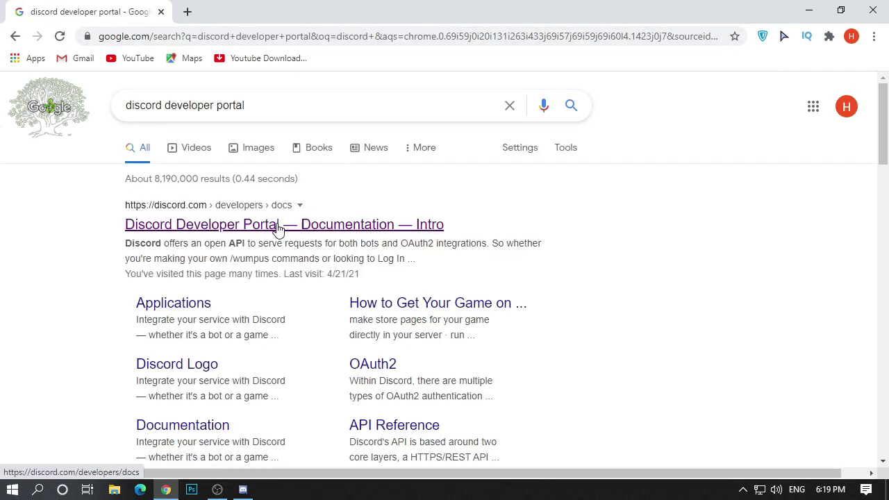
left_click(273, 230)
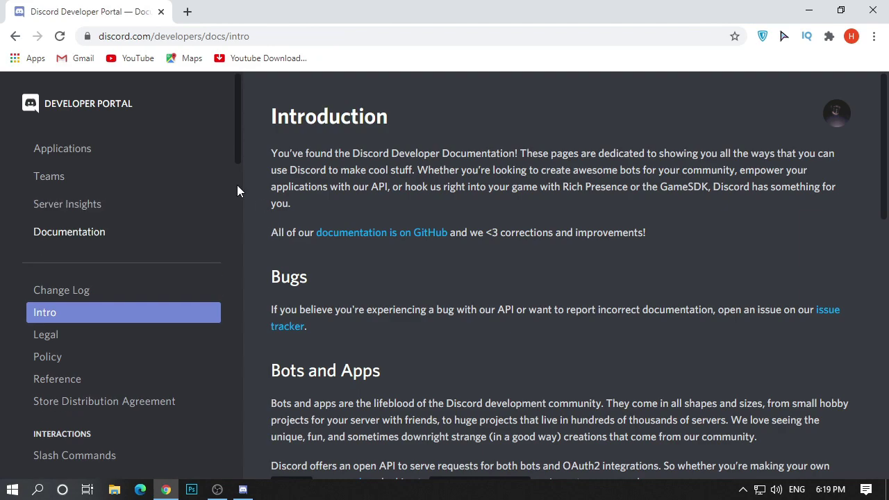
Step: Start a new application in the Applications list and name it Rainbow Roles
left_click(90, 154)
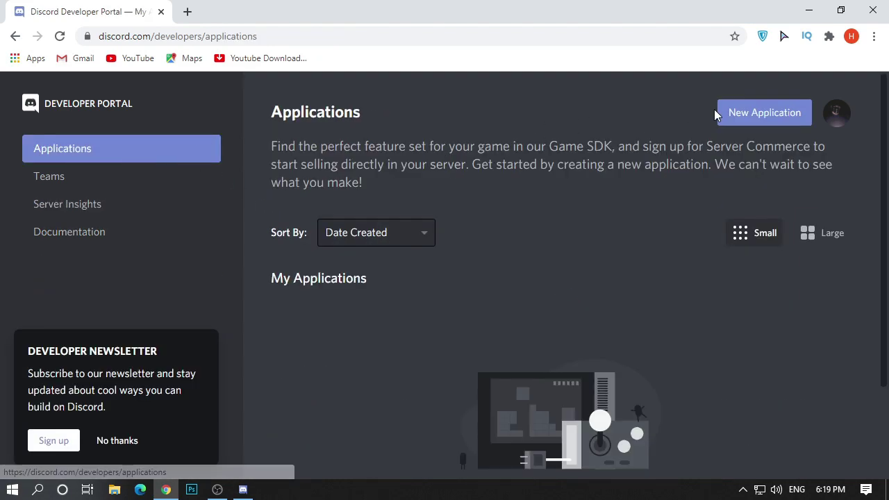
left_click(760, 115)
left_click(402, 277)
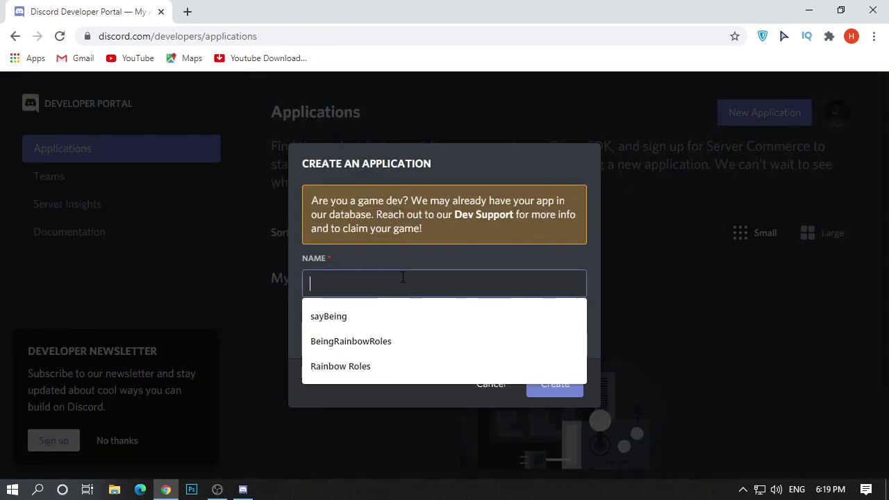
type("Rain")
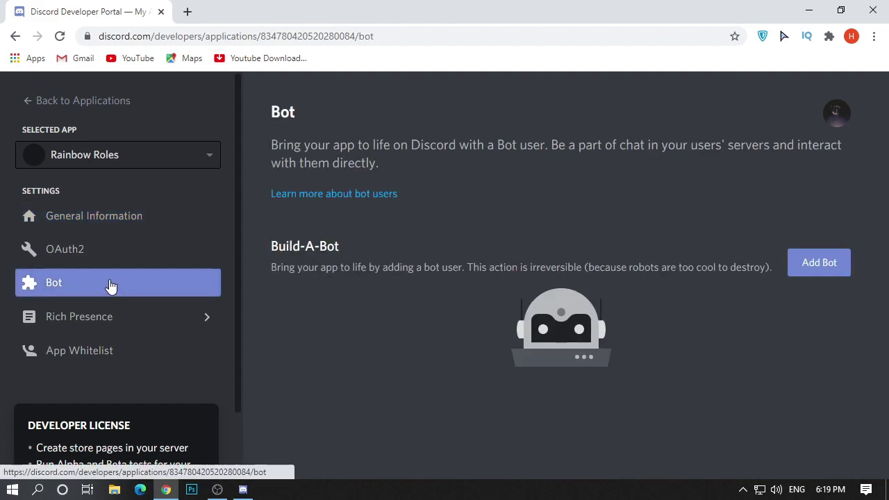
Step: Add a bot user, then copy an OAuth2 invite link with bot scope and Administrator permission
left_click(817, 271)
left_click(549, 321)
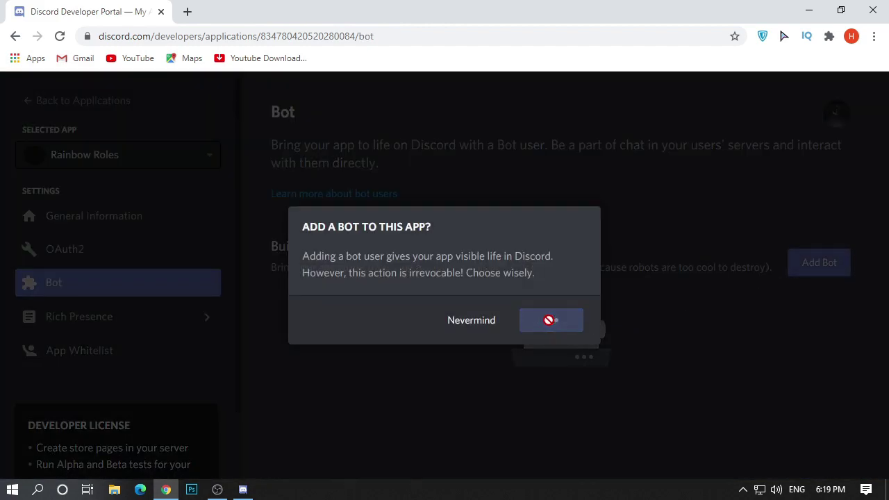
left_click(80, 250)
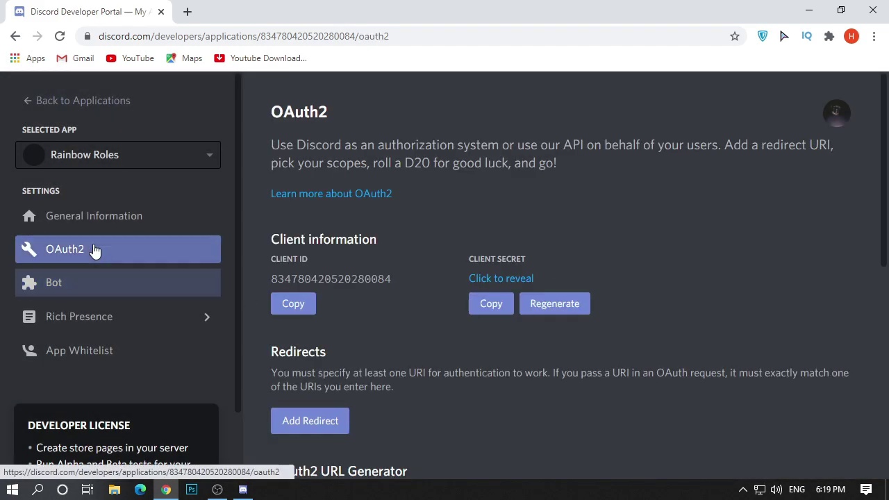
scroll(694, 298, "down", 4)
scroll(700, 297, "down", 2)
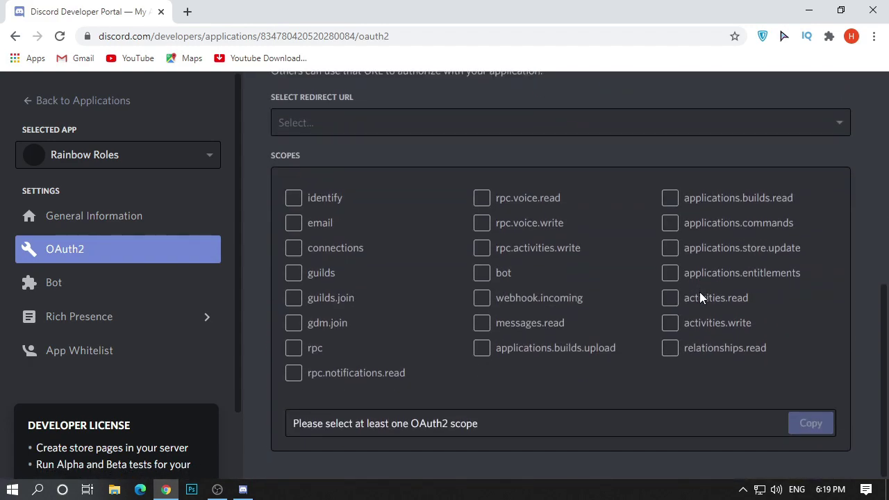
left_click(482, 275)
scroll(597, 279, "down", 3)
left_click(294, 317)
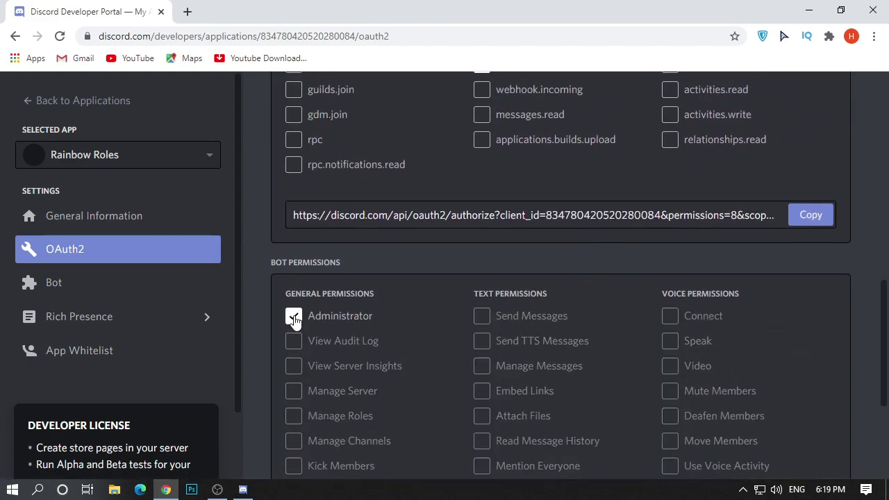
left_click(809, 220)
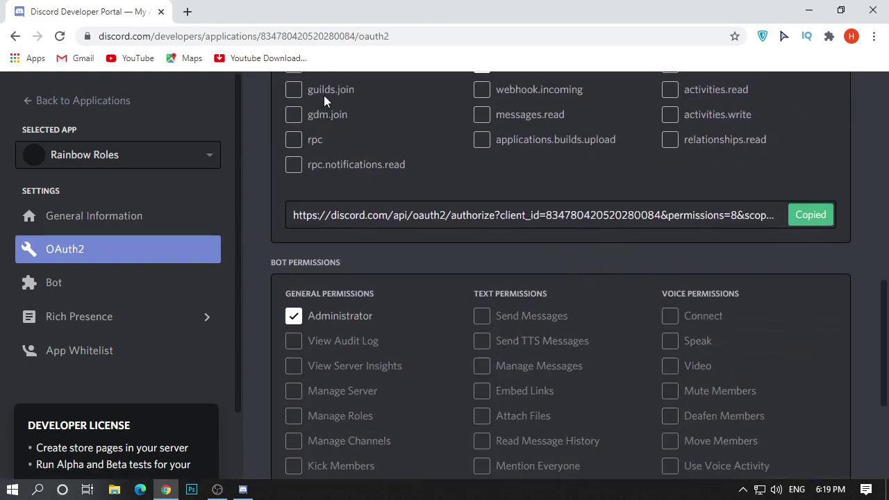
Step: Load the invite link in a new tab and authorize the bot into the chosen server
left_click(188, 11)
key("ctrl+v")
key("Return")
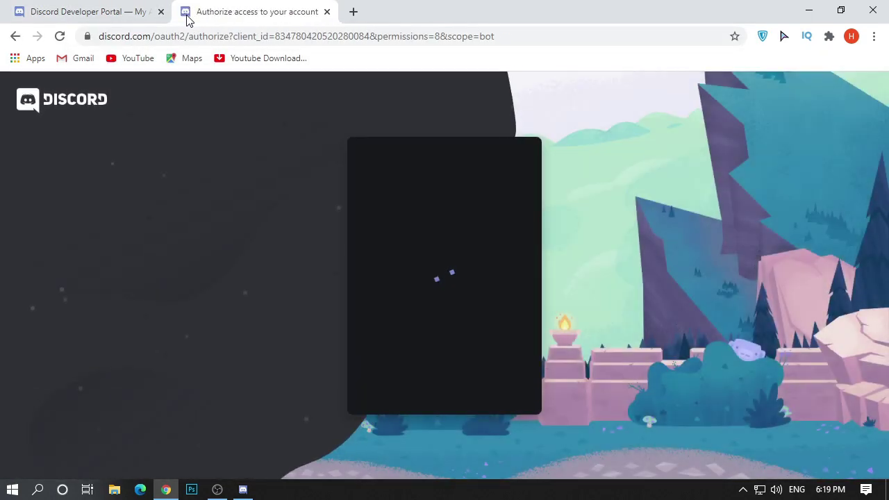
left_click(401, 328)
left_click(405, 357)
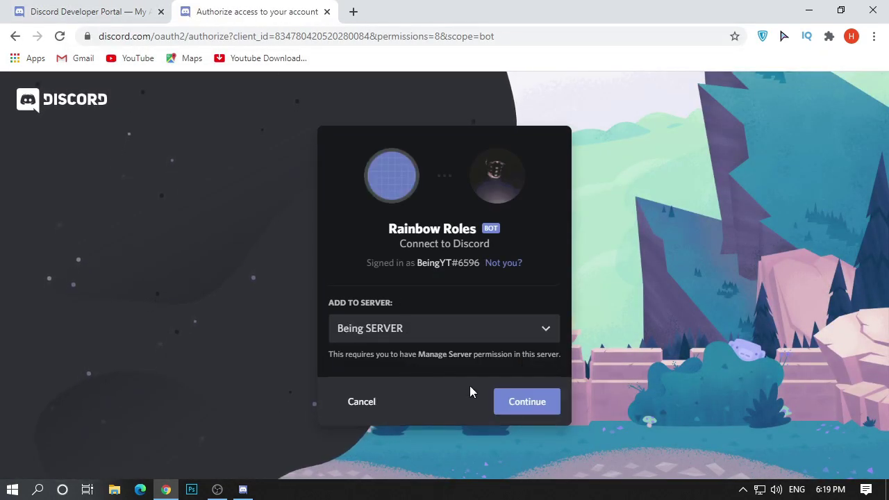
left_click(514, 400)
left_click(533, 437)
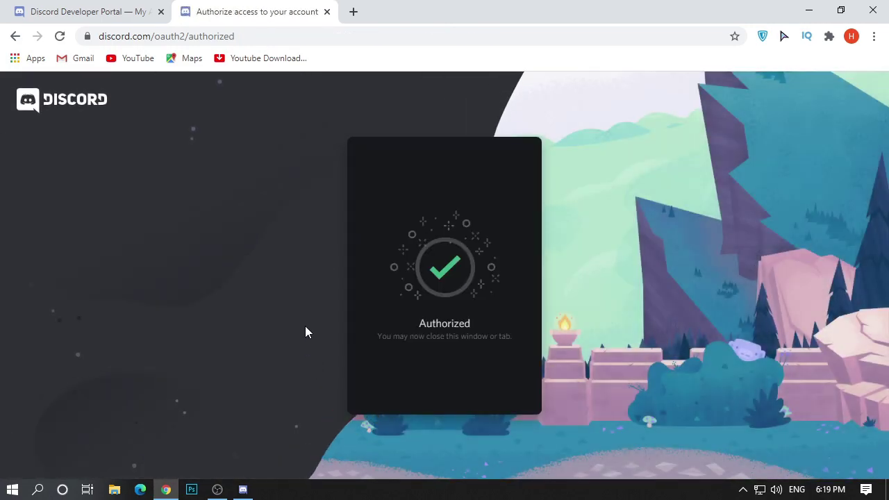
Step: Close the authorization tab and go to the Replit site in a new tab
left_click(327, 12)
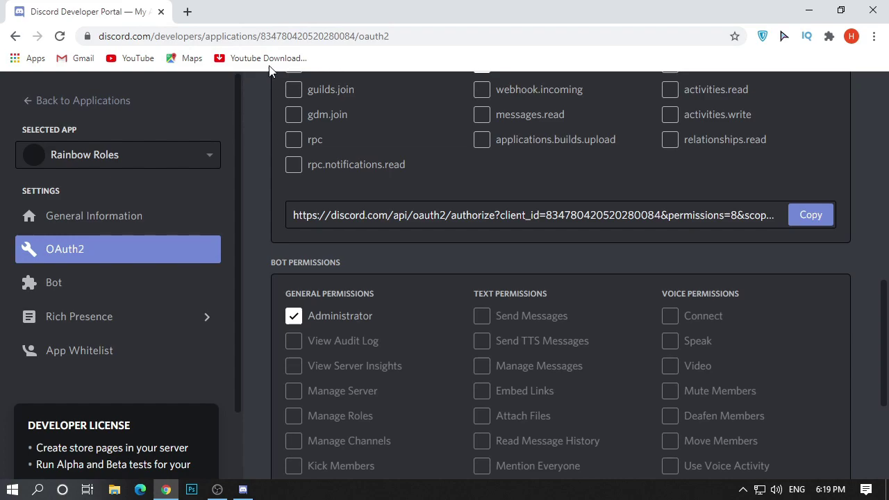
left_click(187, 12)
type("repl")
key("Return")
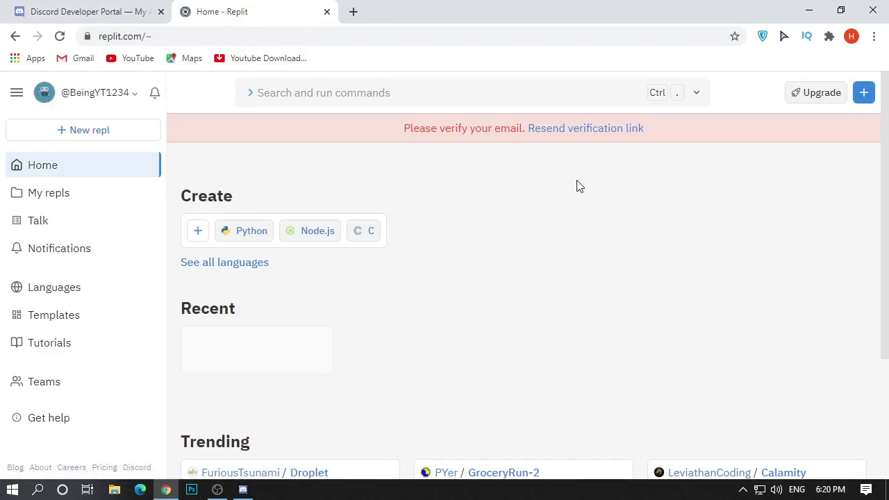
Step: Create a new Node.js repl named RainbowRoles
left_click(197, 232)
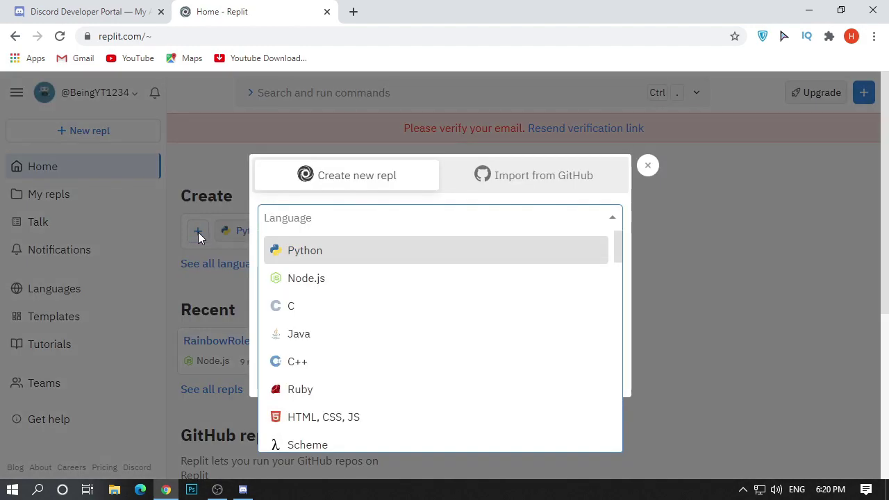
left_click(340, 294)
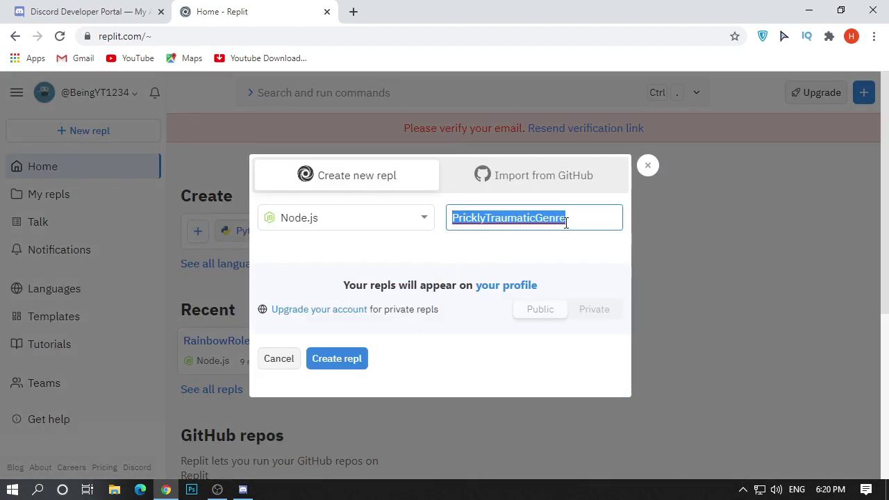
key("BackSpace")
type("RainbowRoles")
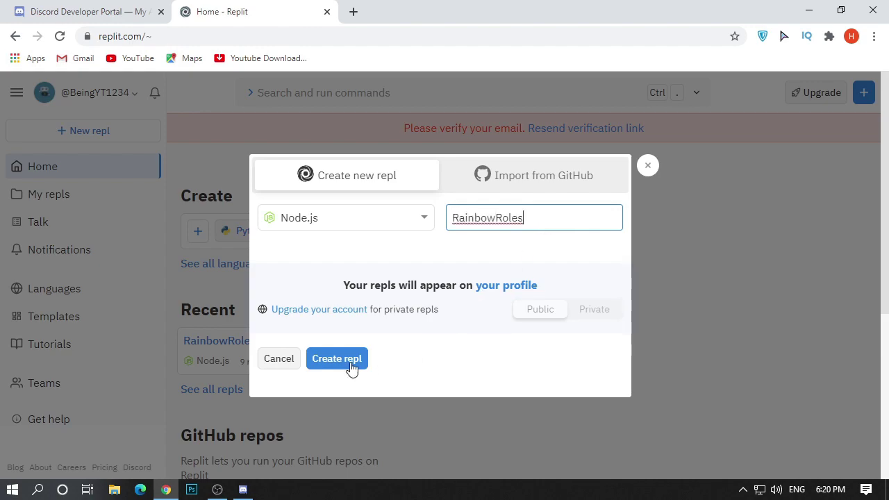
left_click(351, 363)
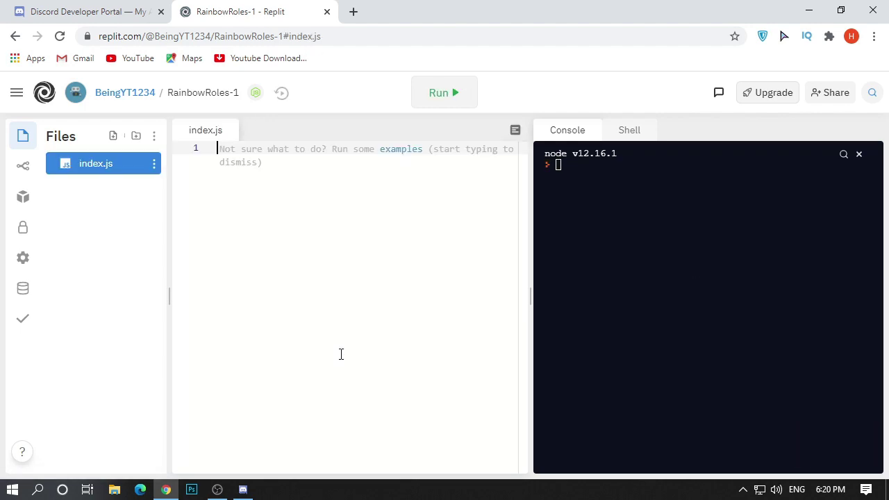
Step: Extract the desktop Rainbow Role archive into a Rainbow Role folder, supplying the archive password
left_click(809, 10)
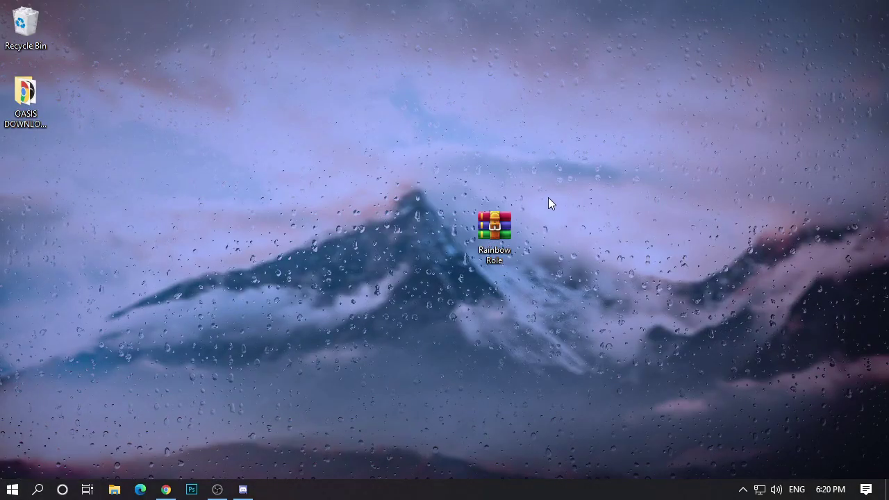
mouse_move(542, 195)
left_mouse_down()
mouse_move(464, 265)
mouse_move(458, 288)
left_mouse_up()
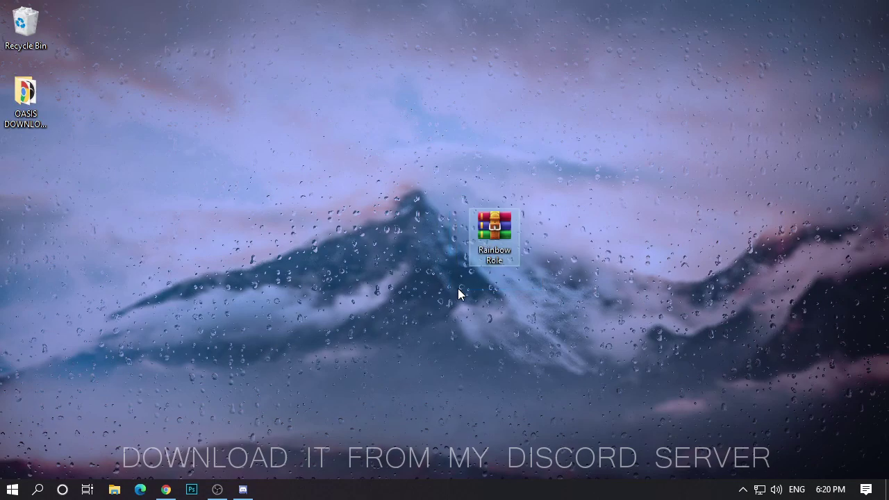
right_click(490, 232)
left_click(534, 244)
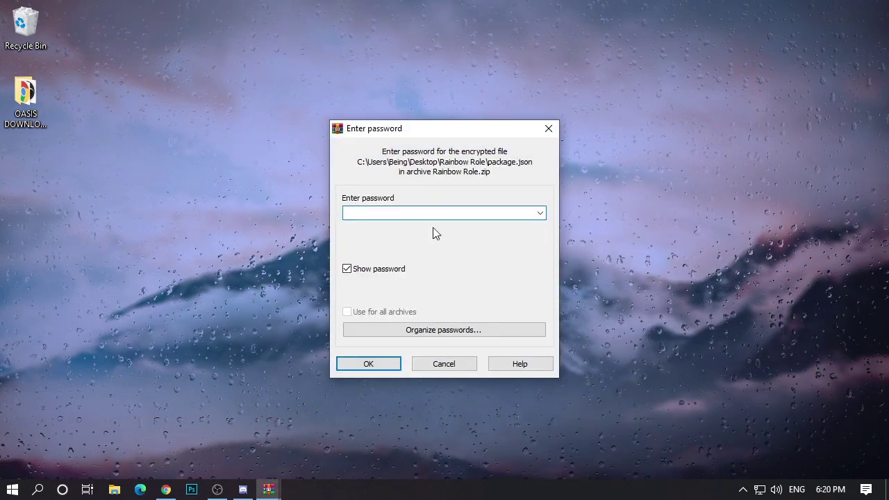
type("beingyt")
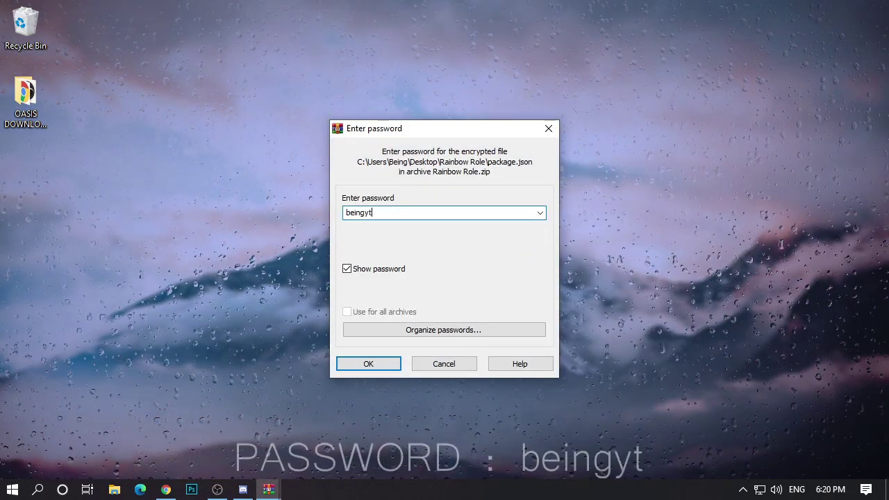
left_click(366, 366)
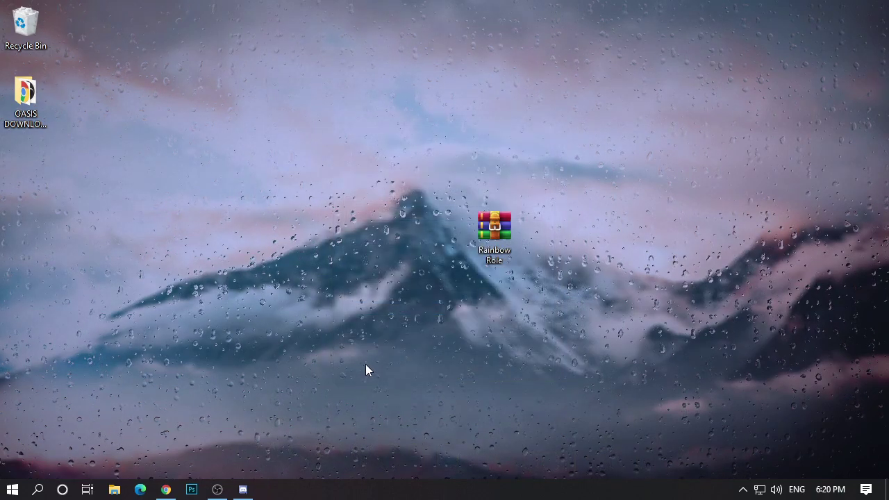
Step: Drag the five extracted files into the repl, replace index.js, and open config.json
double_click(18, 169)
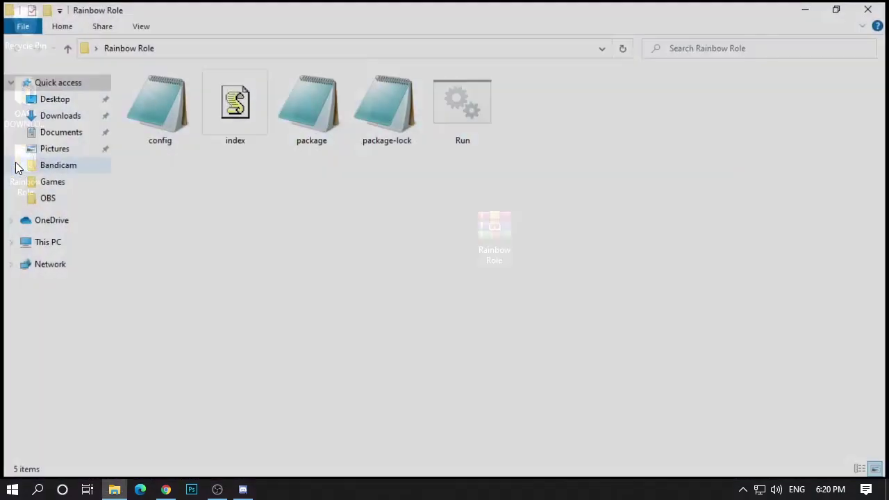
mouse_move(560, 205)
left_mouse_down()
mouse_move(245, 104)
mouse_move(155, 101)
mouse_move(177, 451)
mouse_move(167, 488)
mouse_move(101, 248)
left_mouse_up()
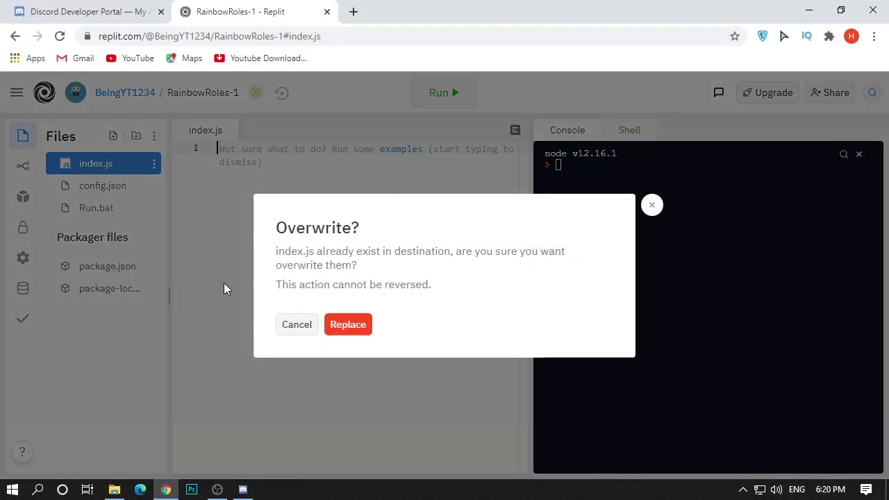
left_click(347, 324)
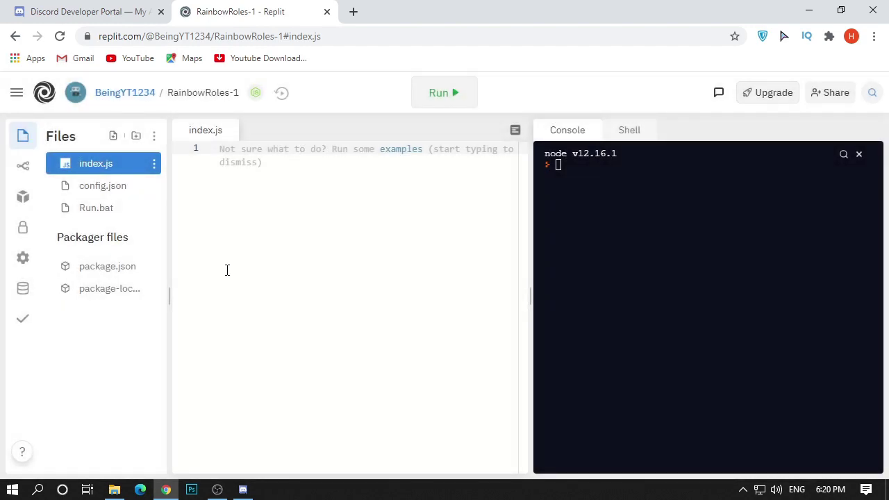
left_click(88, 193)
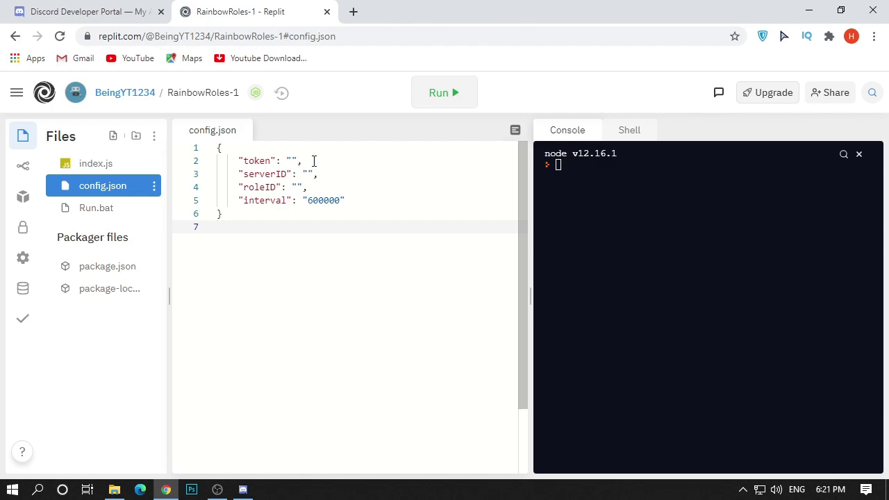
Step: Copy the bot's token from its Bot page and paste it into config.json's token value
left_click(91, 12)
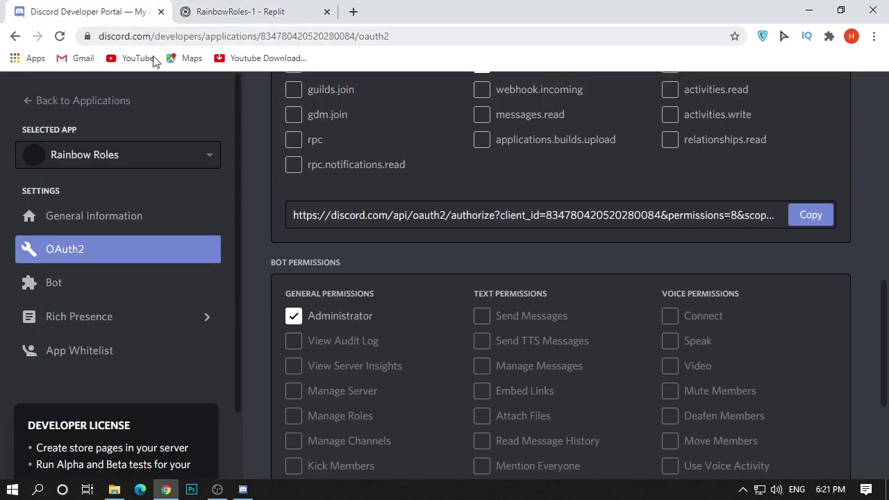
left_click(79, 285)
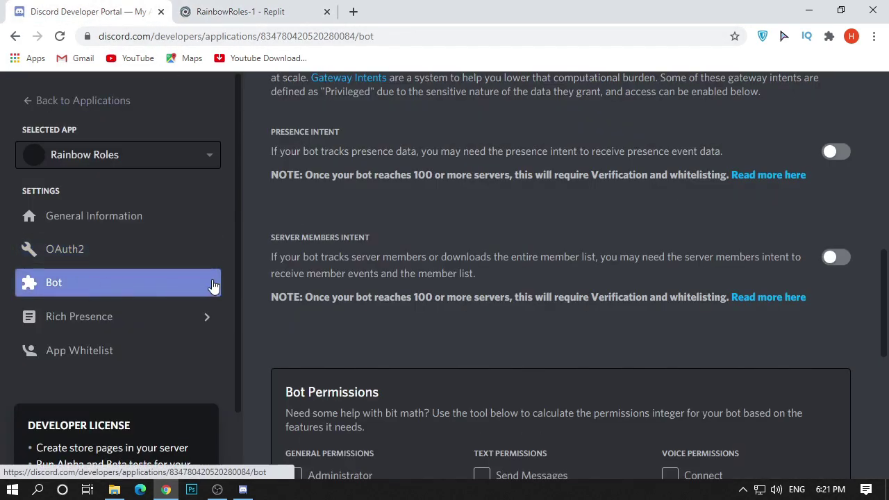
scroll(475, 266, "up", 10)
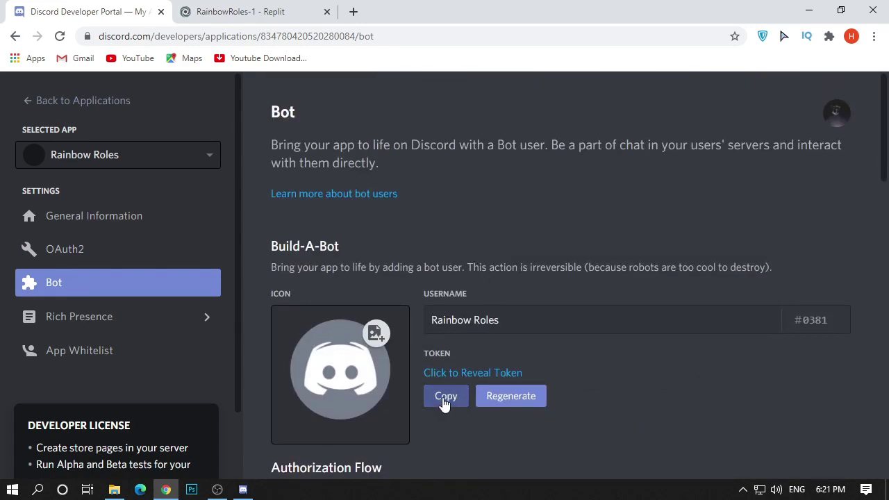
left_click(444, 402)
left_click(254, 12)
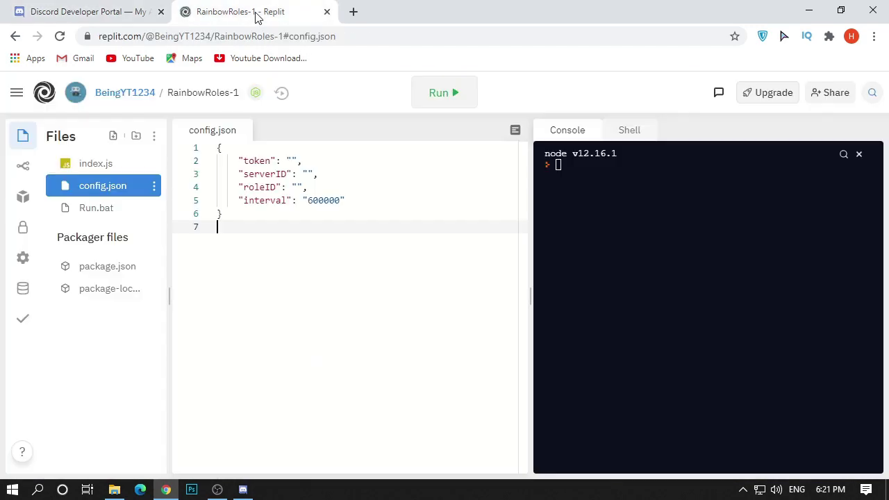
left_click(292, 160)
key("ctrl+v")
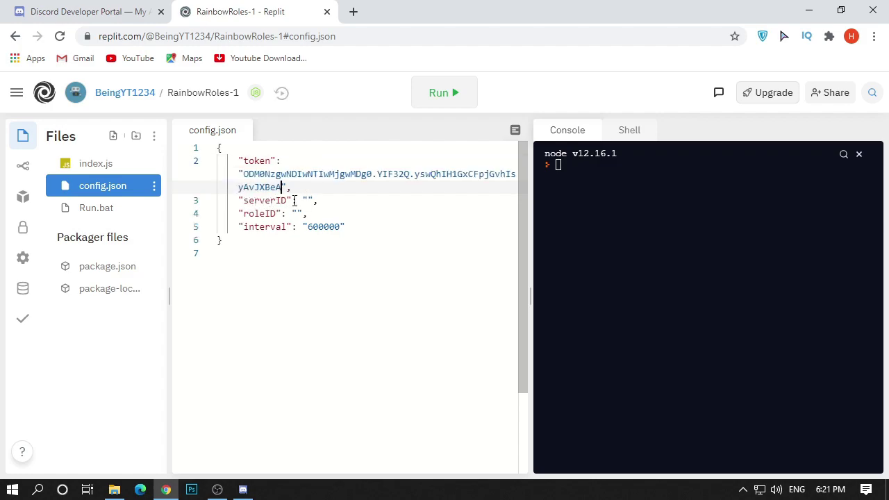
Step: Copy the Being SERVER server ID and ensure Developer Mode is enabled in Advanced settings
left_click(242, 489)
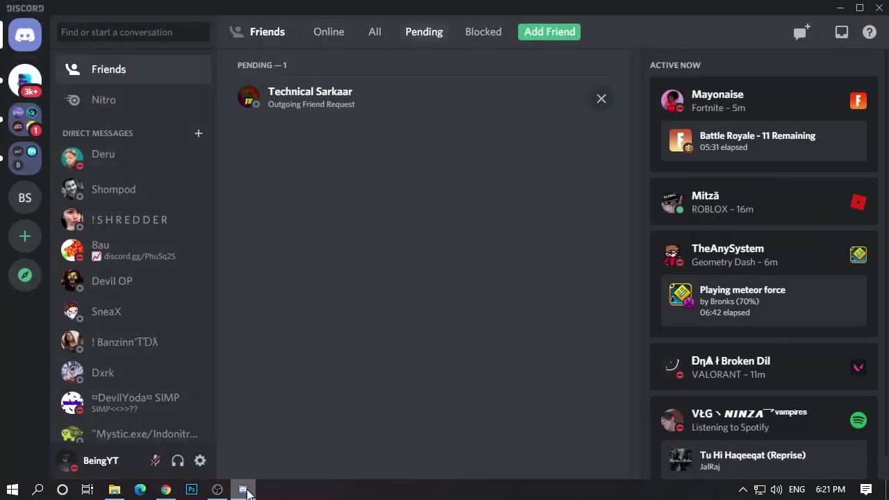
left_click(21, 207)
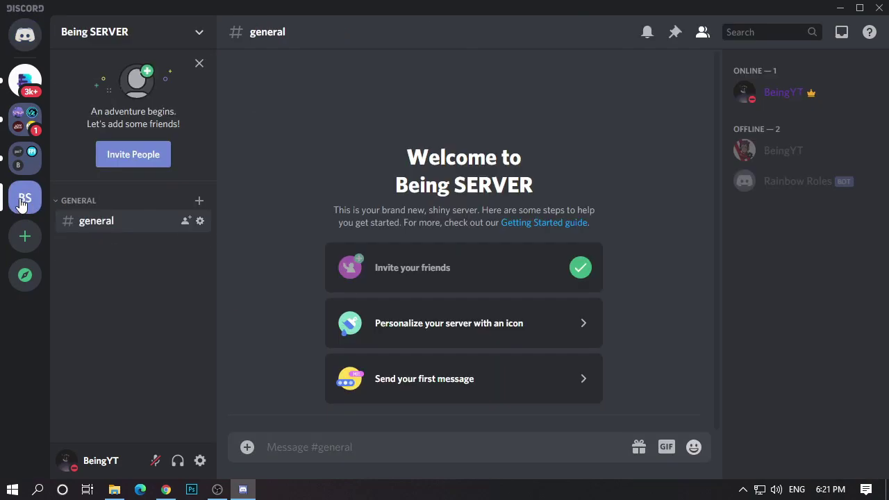
right_click(21, 200)
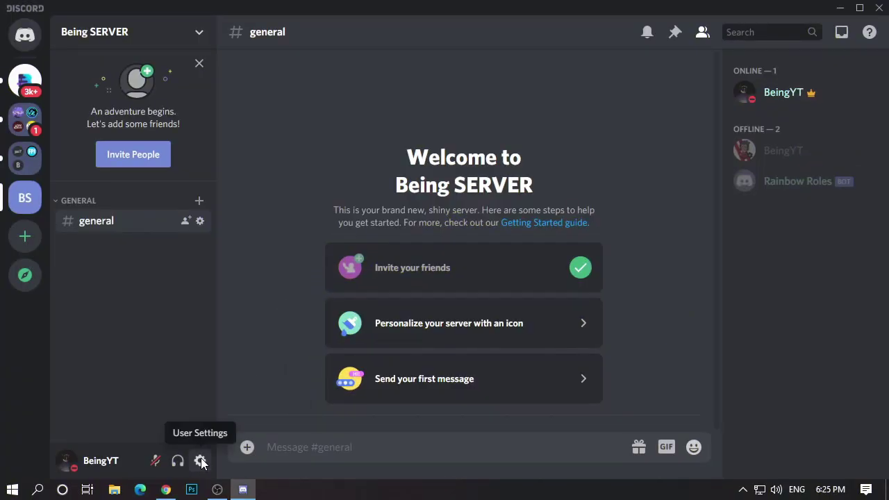
left_click(200, 461)
scroll(190, 282, "down", 4)
scroll(181, 270, "down", 2)
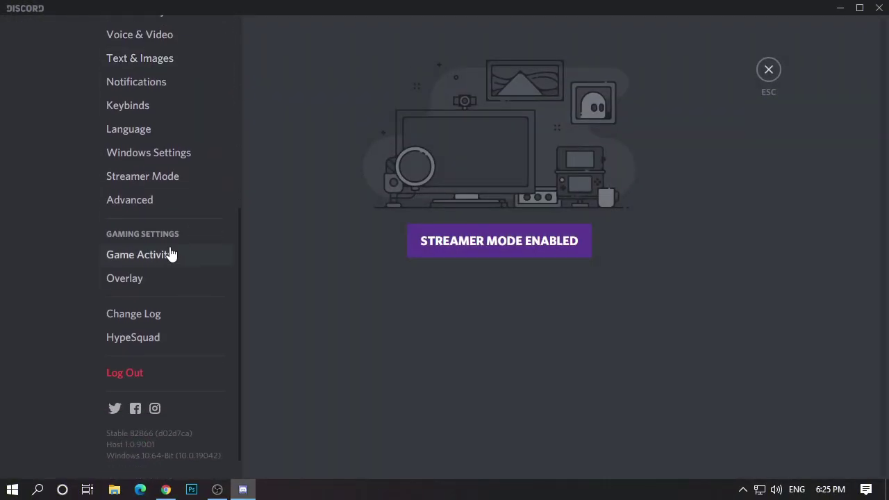
left_click(138, 200)
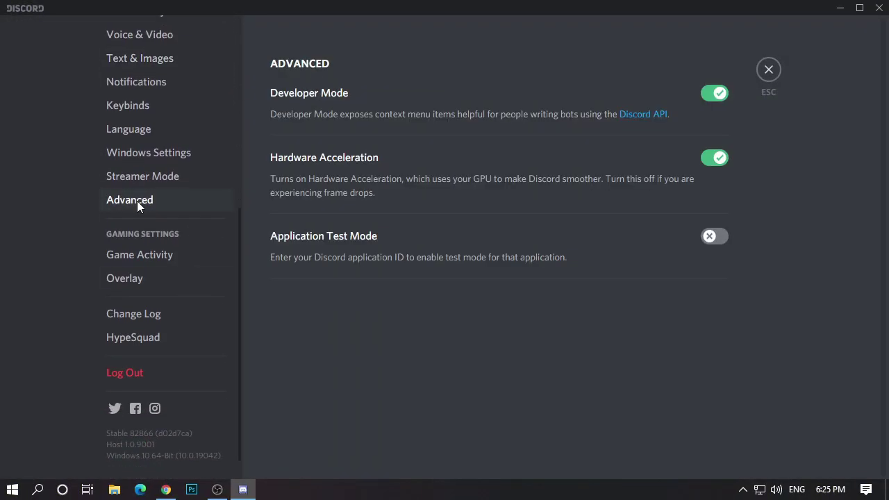
left_click(710, 96)
left_click(714, 101)
left_click(768, 70)
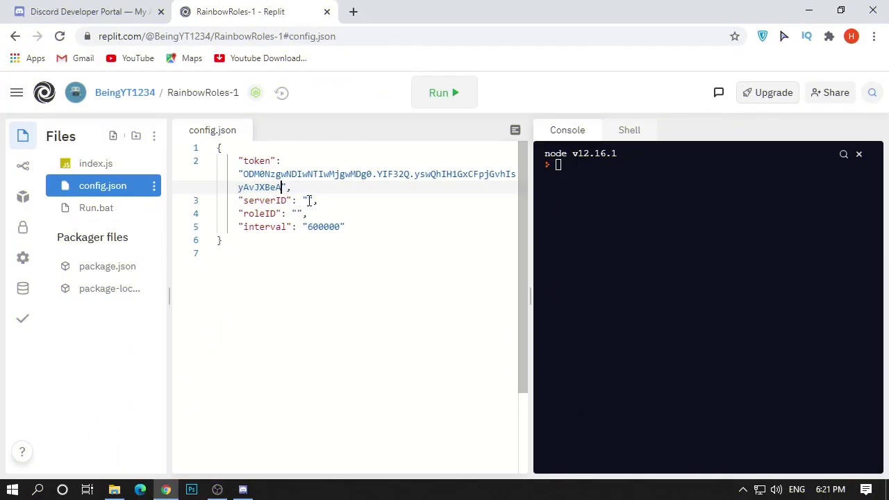
Step: Paste the server ID into config.json's serverID value
left_click(309, 201)
key("ctrl+v")
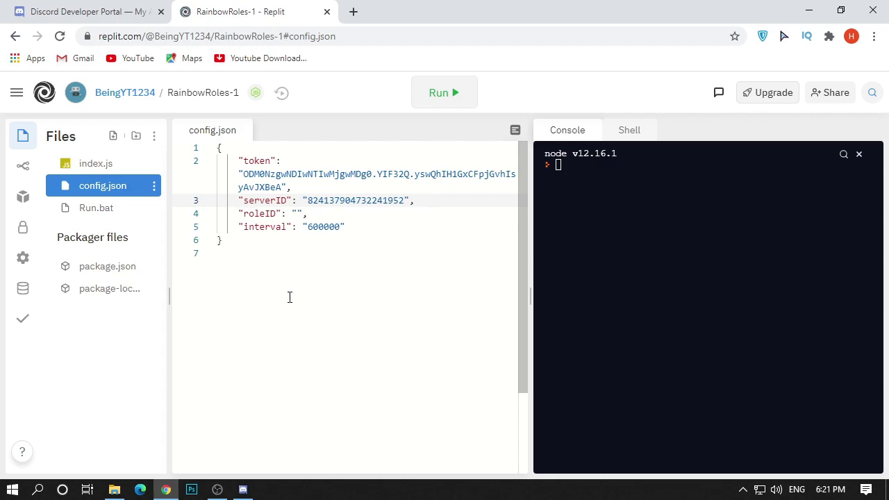
left_click(242, 490)
Step: Copy the owner's role ID in Server Settings > Roles and drag Rainbow Roles to the top
left_click(120, 42)
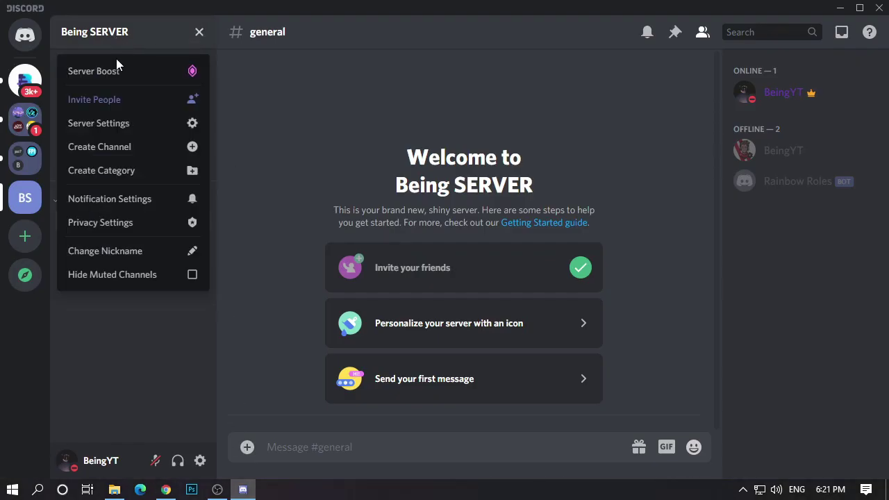
left_click(110, 122)
left_click(115, 114)
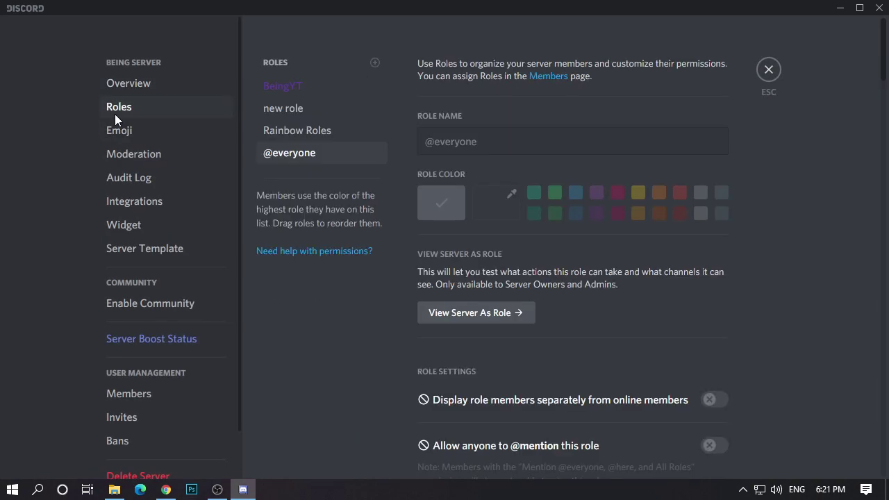
right_click(308, 92)
left_click(353, 105)
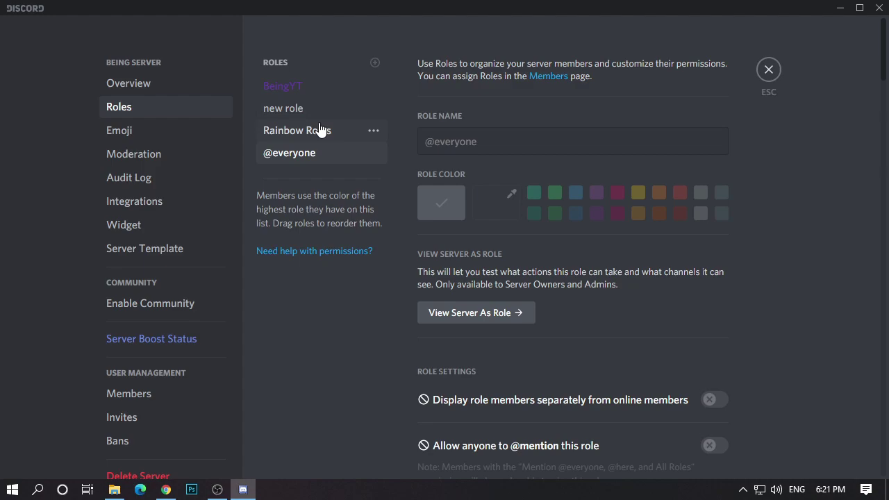
mouse_move(314, 134)
left_mouse_down()
mouse_move(310, 80)
mouse_move(312, 86)
left_mouse_up()
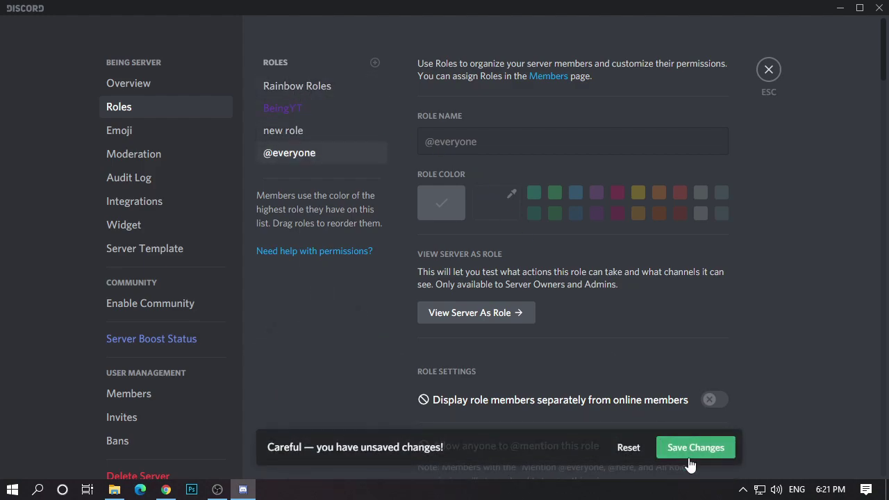
Step: Close server settings and paste the owner's role ID into config.json's roleID value
left_click(767, 72)
left_click(166, 490)
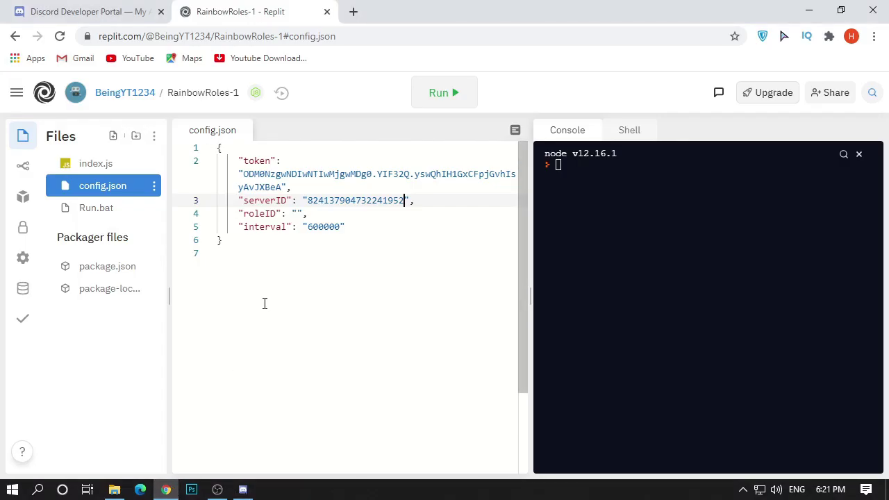
left_click(297, 213)
key("ctrl+v")
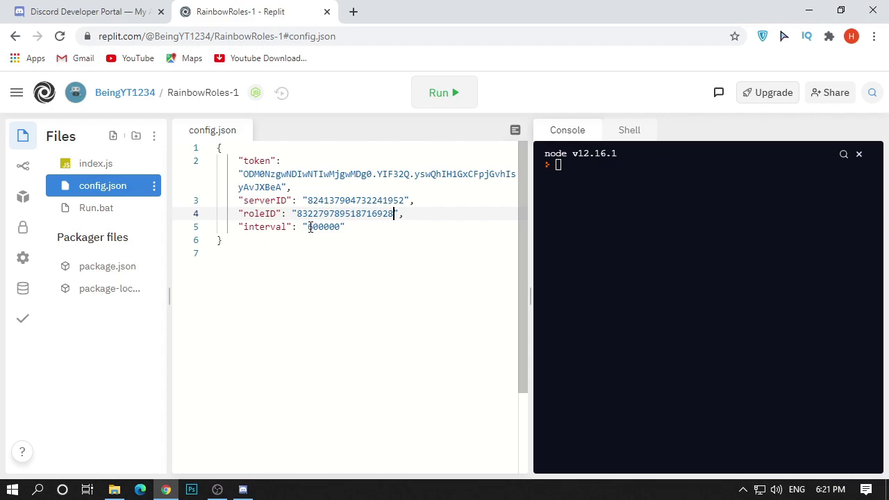
Step: Replace the interval 600000 with 500 and run the bot
left_click_drag(309, 229, 340, 232)
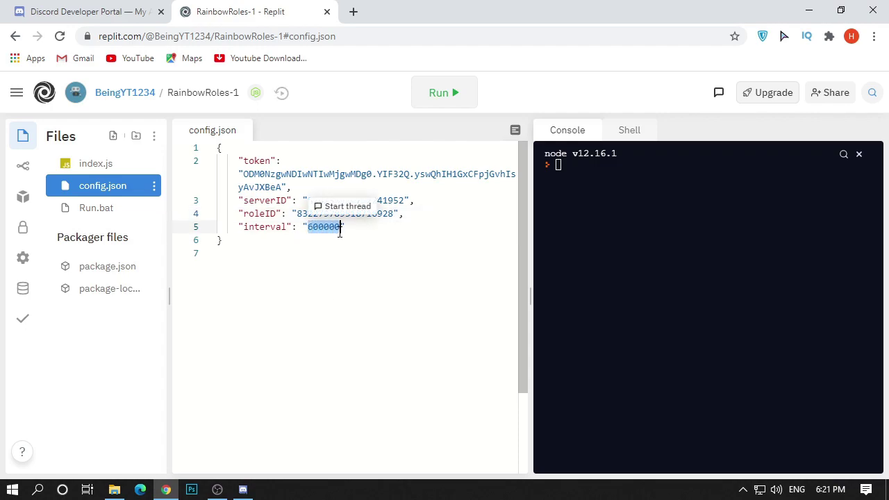
key("BackSpace")
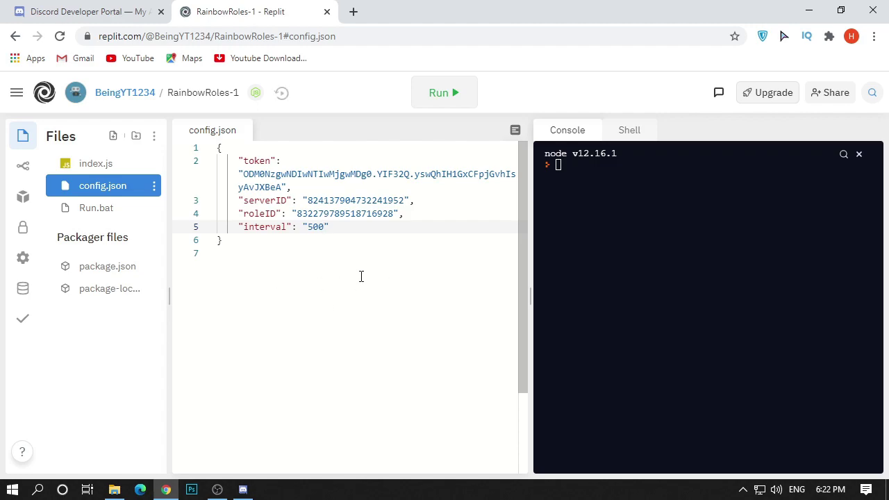
left_click(438, 97)
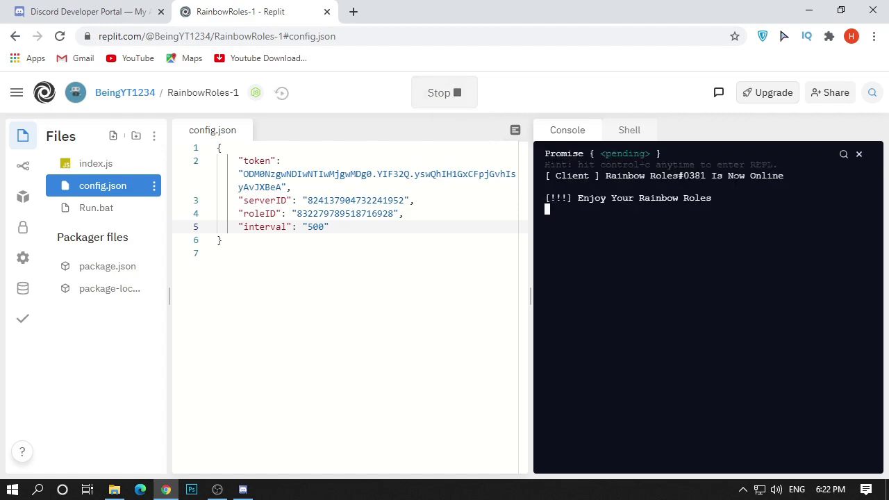
Step: Check the owner's profile in Discord to see its cycling role colour
left_click(242, 490)
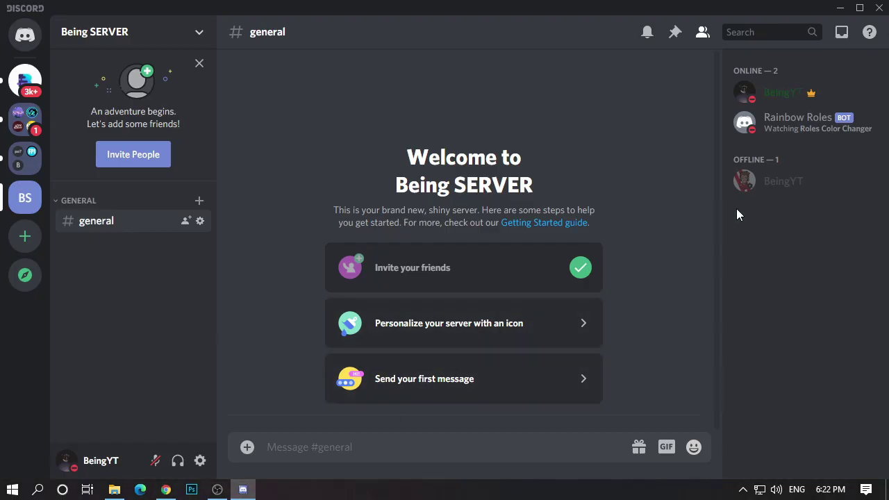
left_click(824, 93)
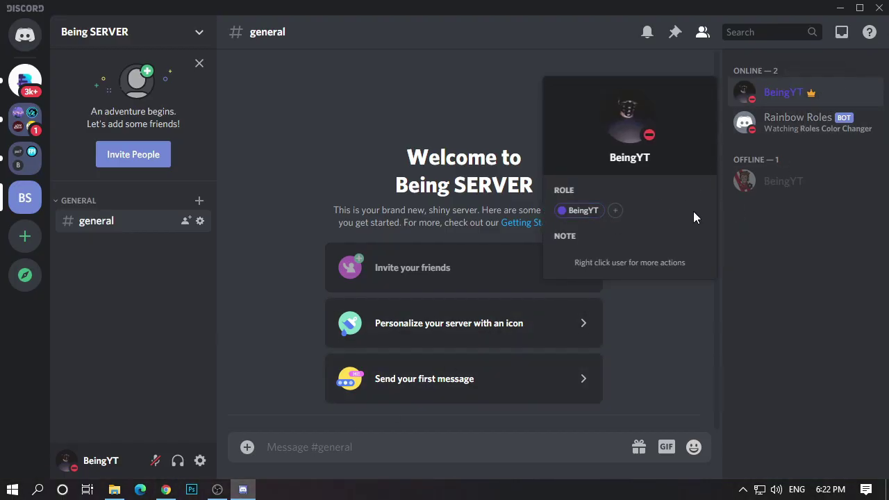
left_click(800, 223)
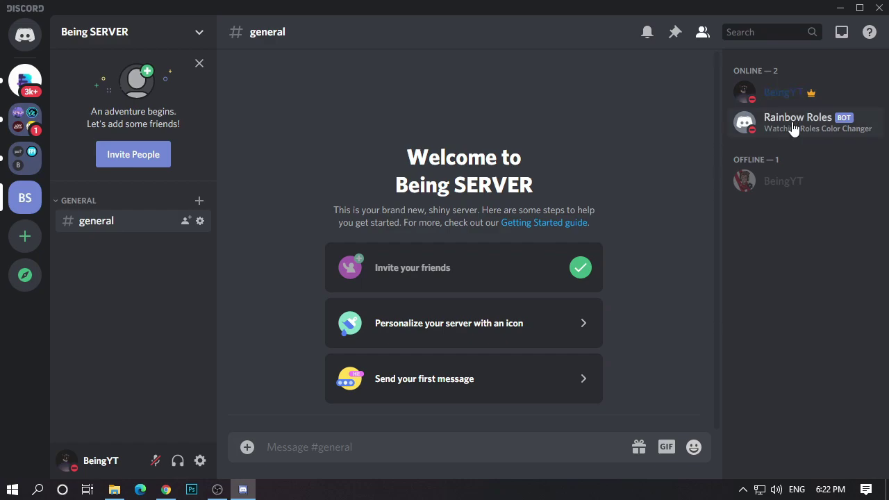
Step: Assign the owner's colour-cycling role to the Rainbow Roles bot from the member list
right_click(792, 123)
mouse_move(715, 407)
left_click(639, 427)
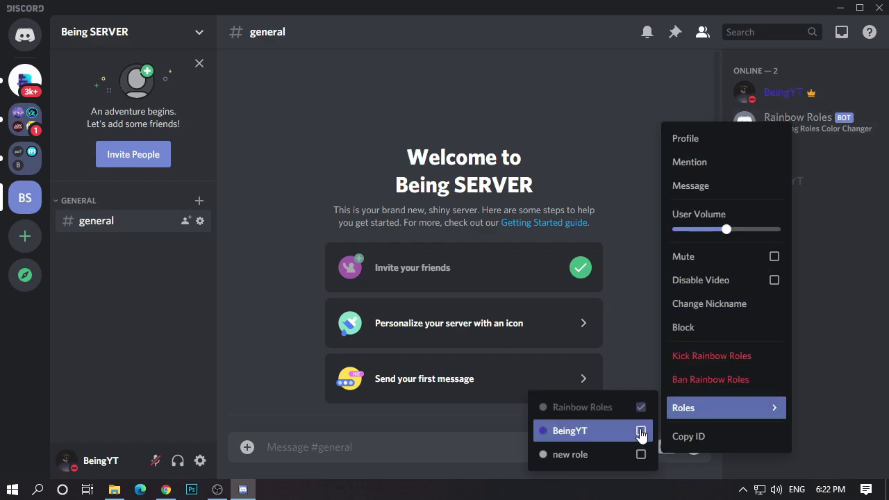
left_click(816, 265)
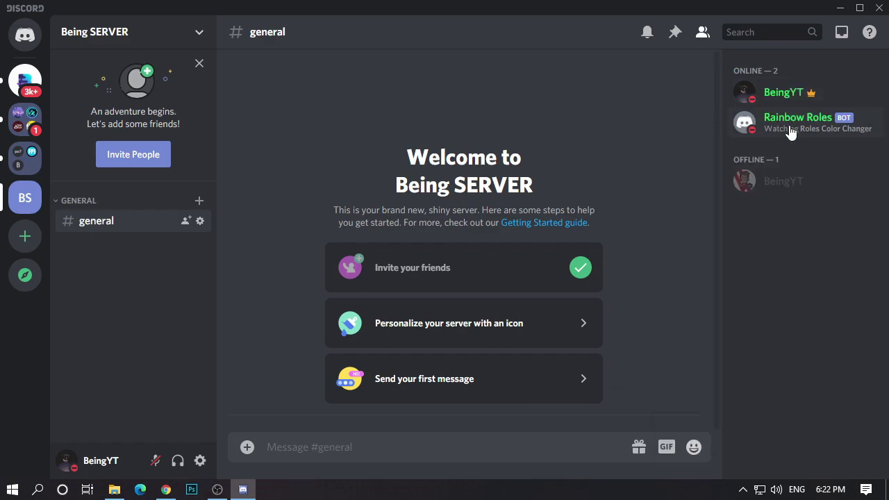
left_click(165, 490)
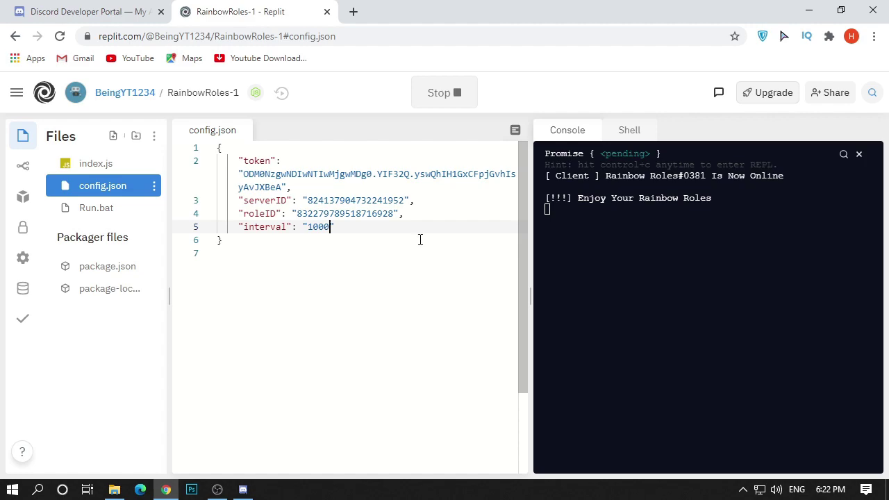
Step: Stop and rerun the RainbowRoles-1 repl so the bot comes back online with interval 1000
left_click(444, 101)
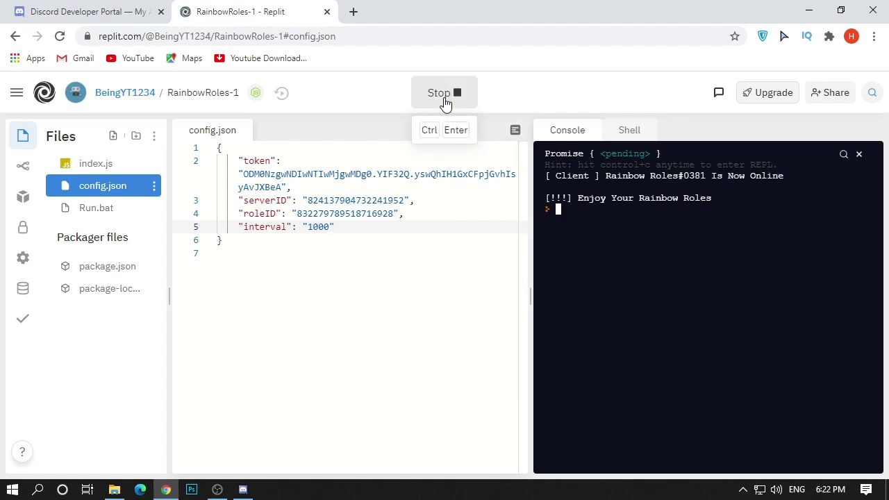
left_click(446, 103)
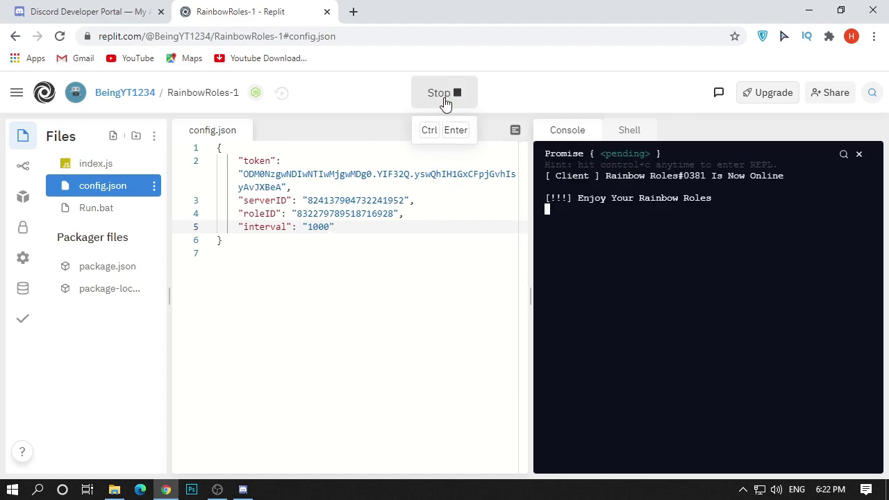